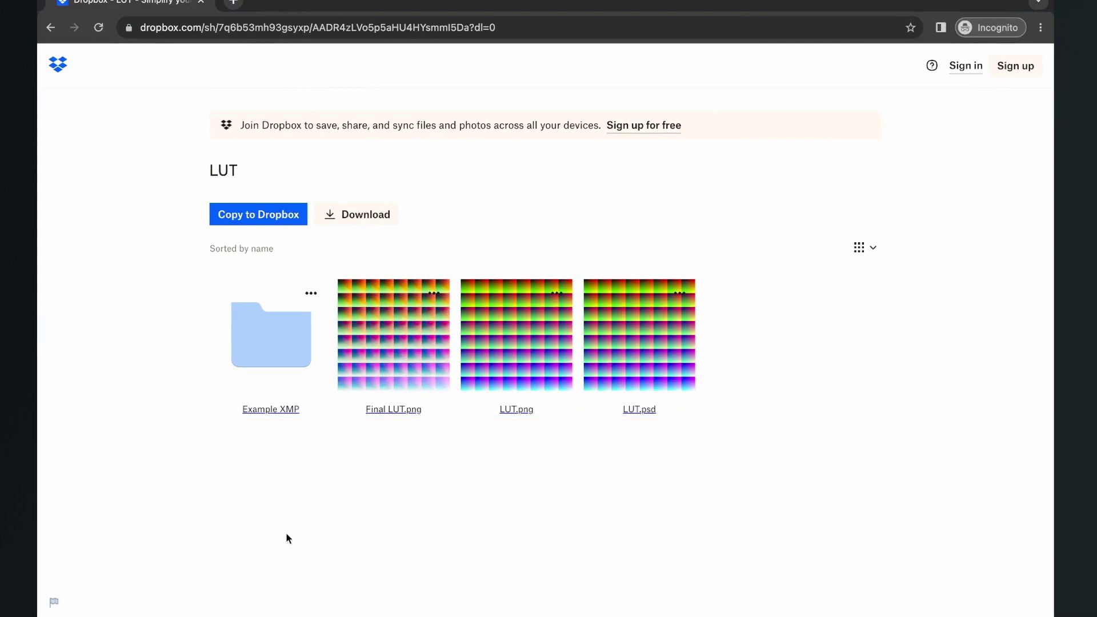
Download the shared Dropbox LUT folder as LUT.zip.
left_click(347, 222)
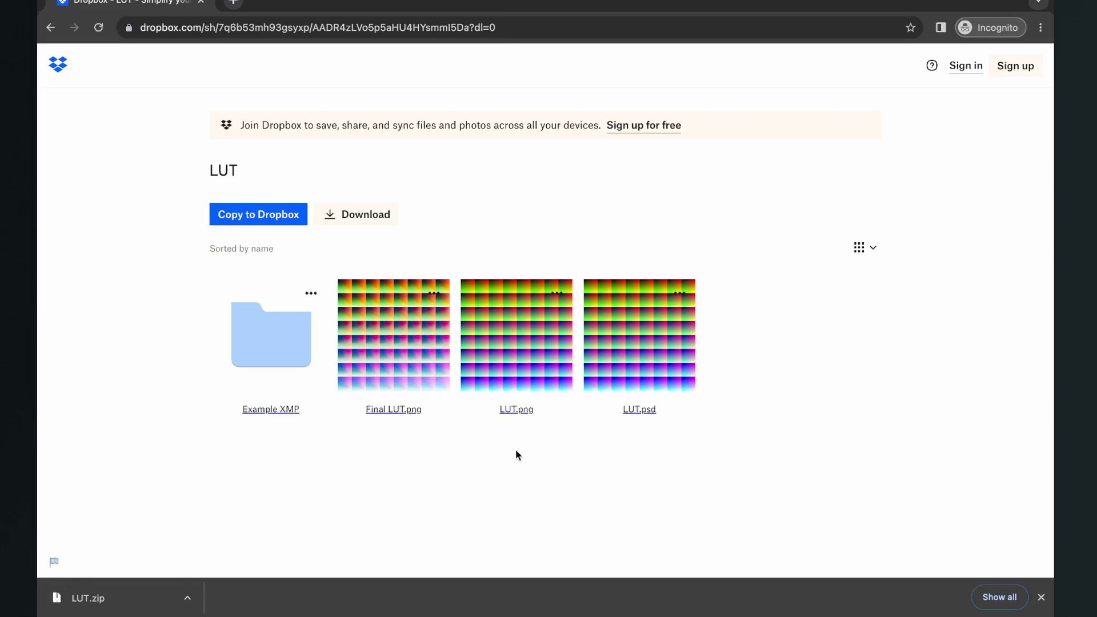
Switch from the browser to Effect House, then to Photoshop showing LUT.psd.
key("super+Tab")
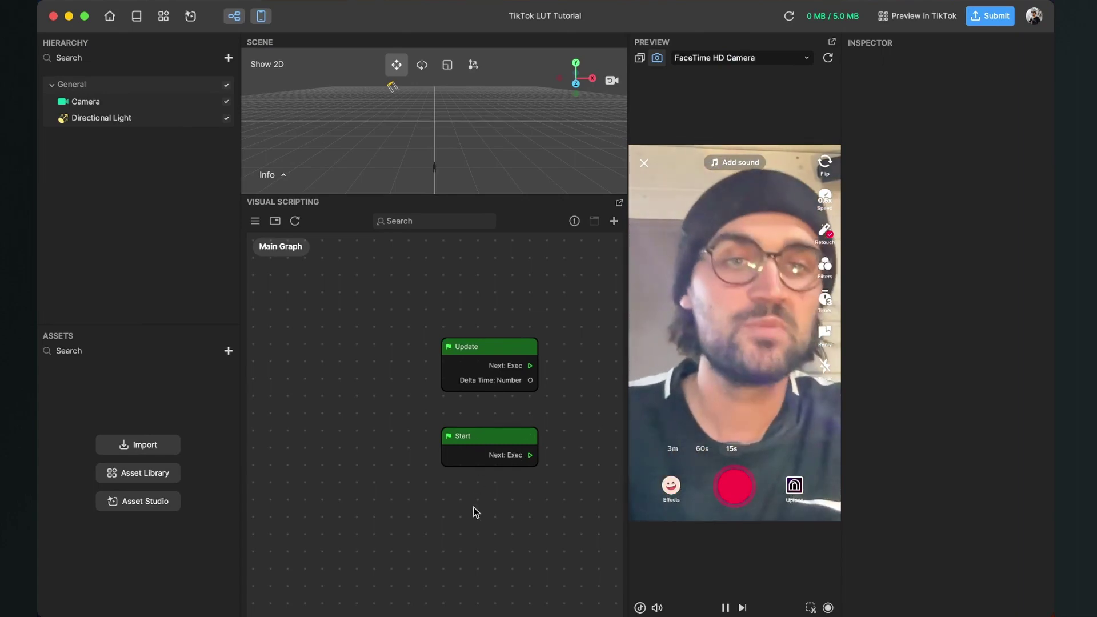
key("ctrl+Right")
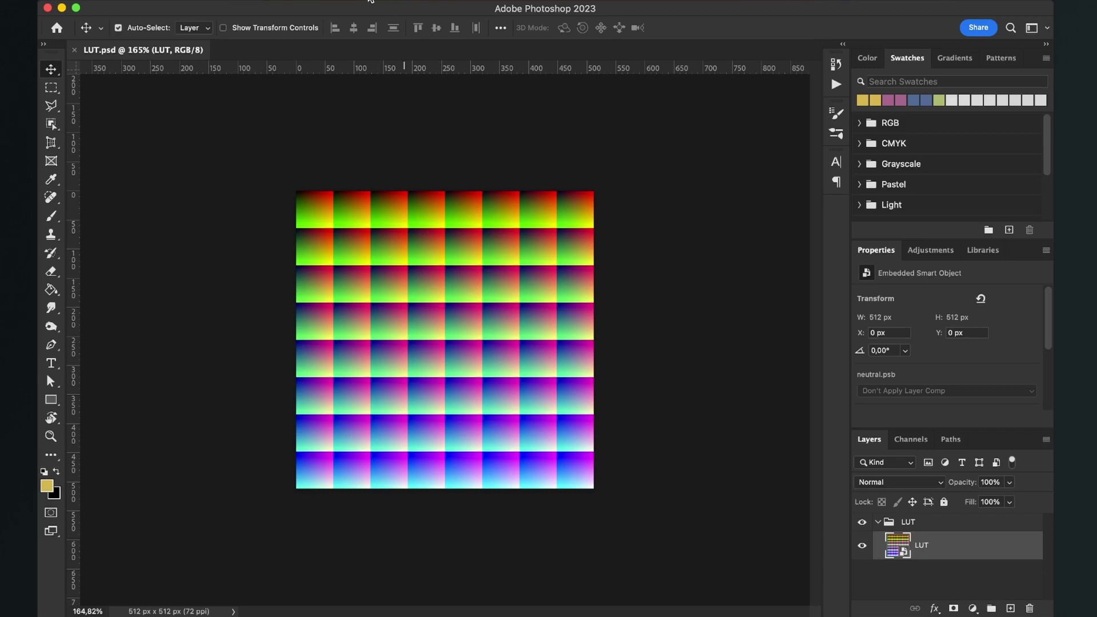
Open Filter > Camera Raw Filter on the LUT smart object.
left_click(370, 0)
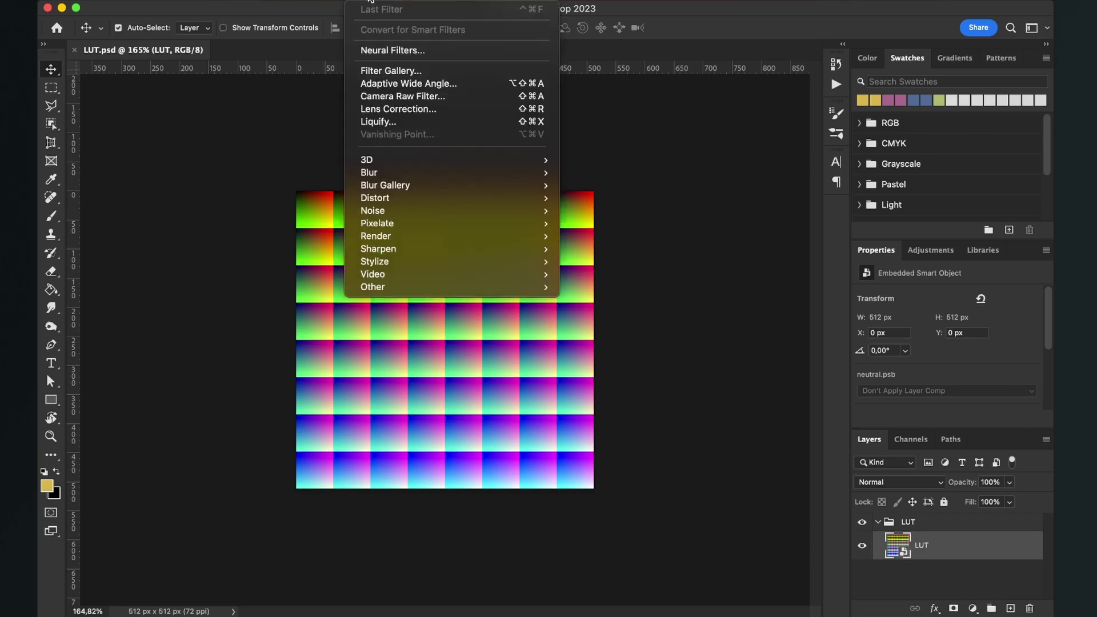
left_click(392, 97)
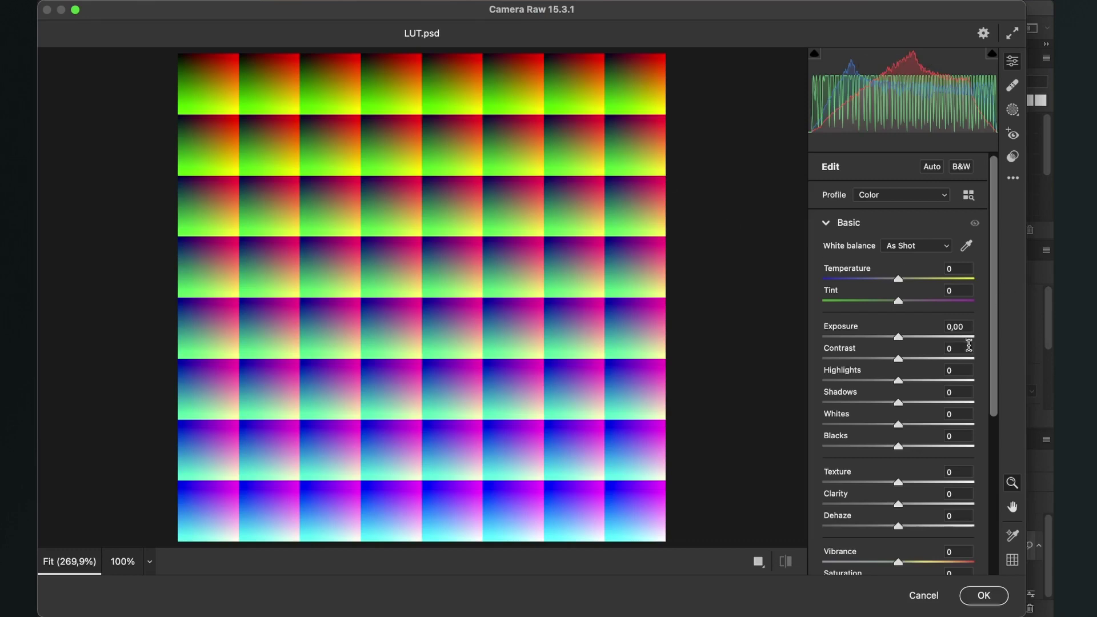
In the Basic panel, raise Contrast to +8 and Saturation to +23.
mouse_move(899, 361)
left_mouse_down()
mouse_move(915, 358)
mouse_move(895, 364)
mouse_move(907, 360)
left_mouse_up()
scroll(899, 412, "down", 5)
left_click_drag(899, 463, 914, 462)
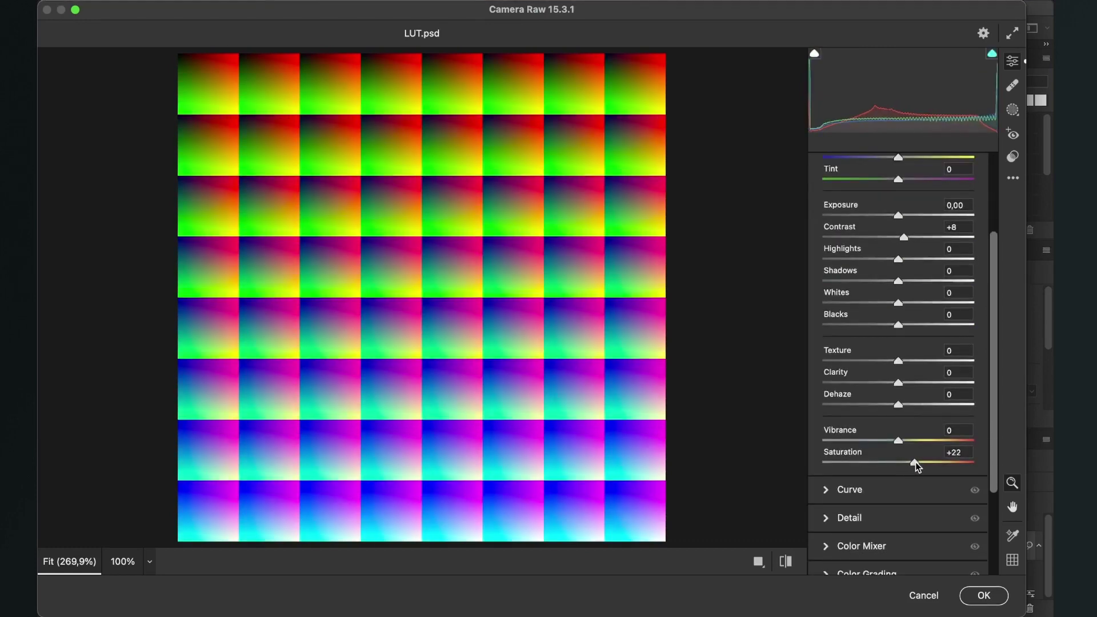
scroll(915, 461, "down", 4)
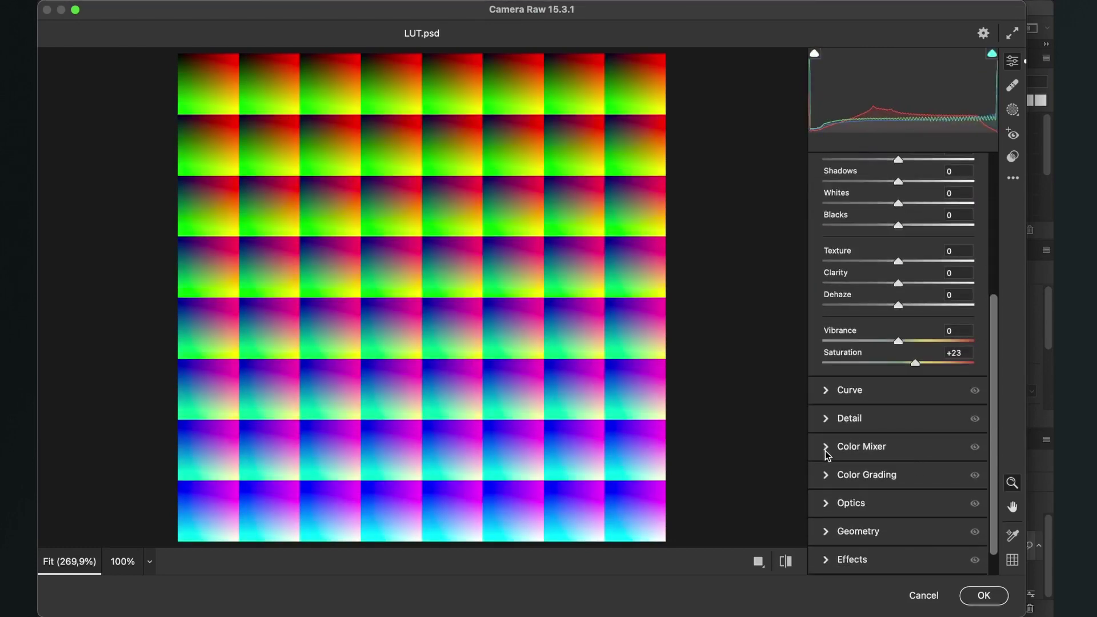
In Color Mixer Saturation, set Yellows -50, Greens -39 and Blues -4.
left_click(826, 449)
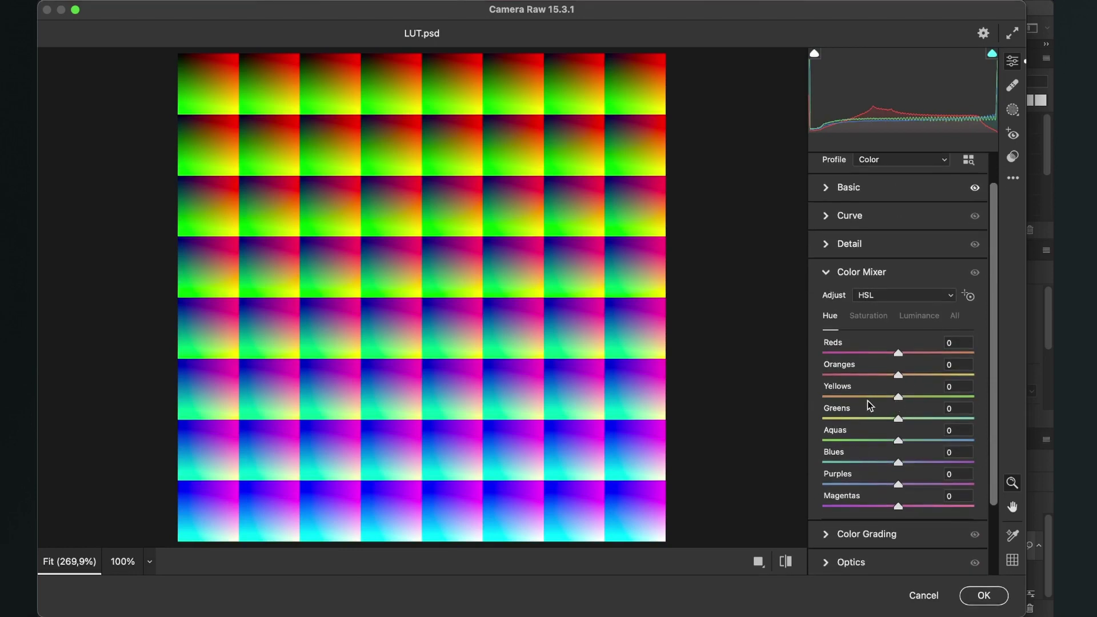
left_click(869, 317)
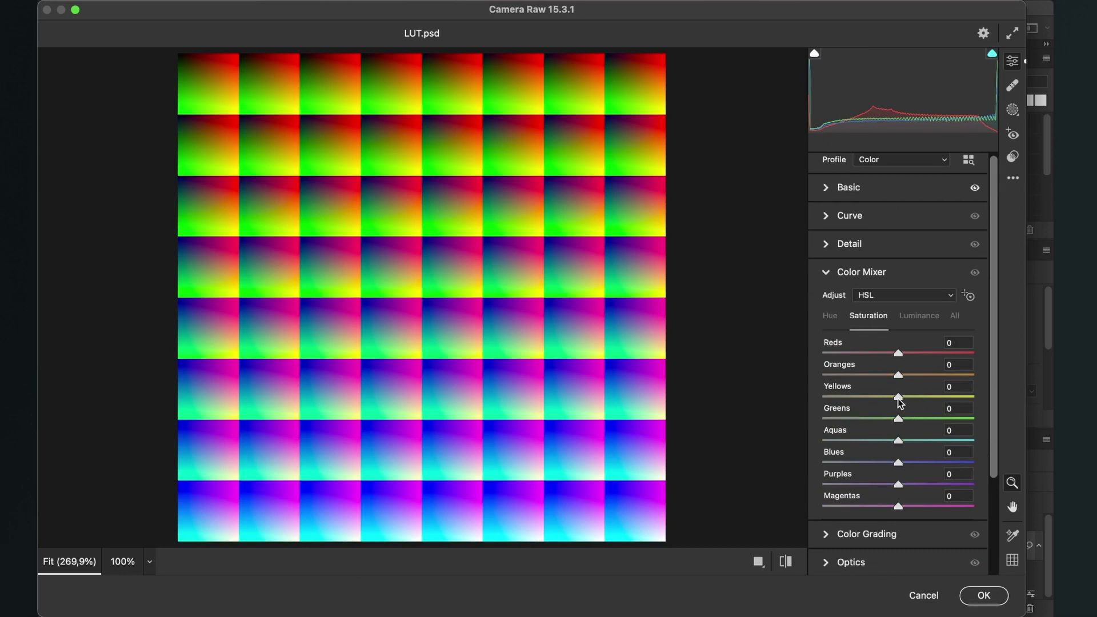
left_click_drag(897, 398, 869, 419)
mouse_move(899, 455)
left_mouse_down()
mouse_move(911, 463)
mouse_move(897, 470)
left_mouse_up()
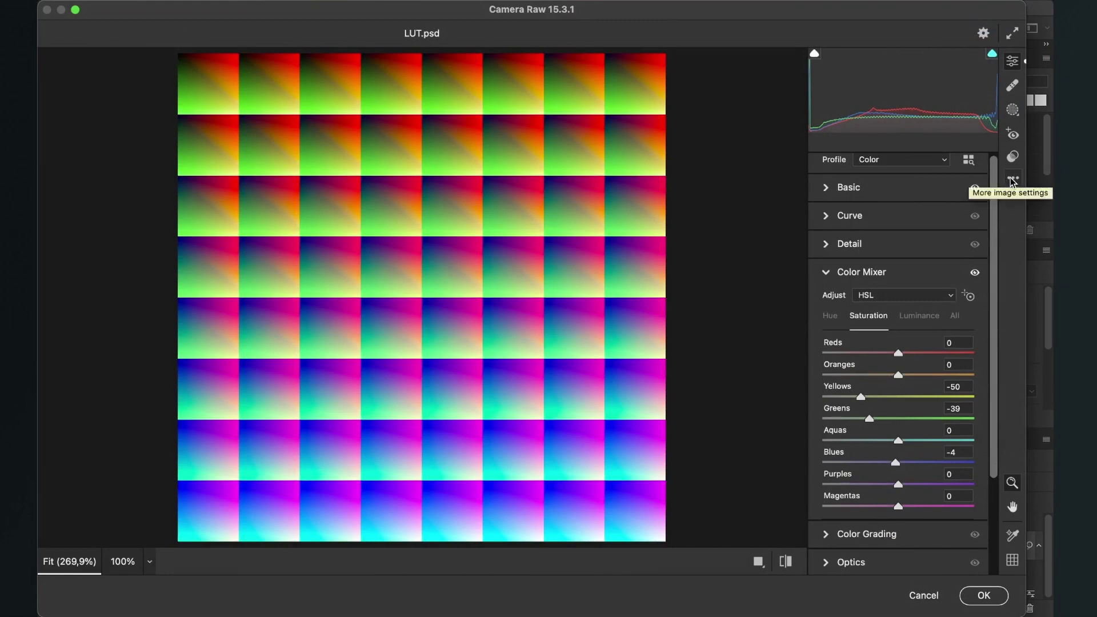
Load the Example 1.xmp preset in Camera Raw and commit it with OK.
left_click(1012, 181)
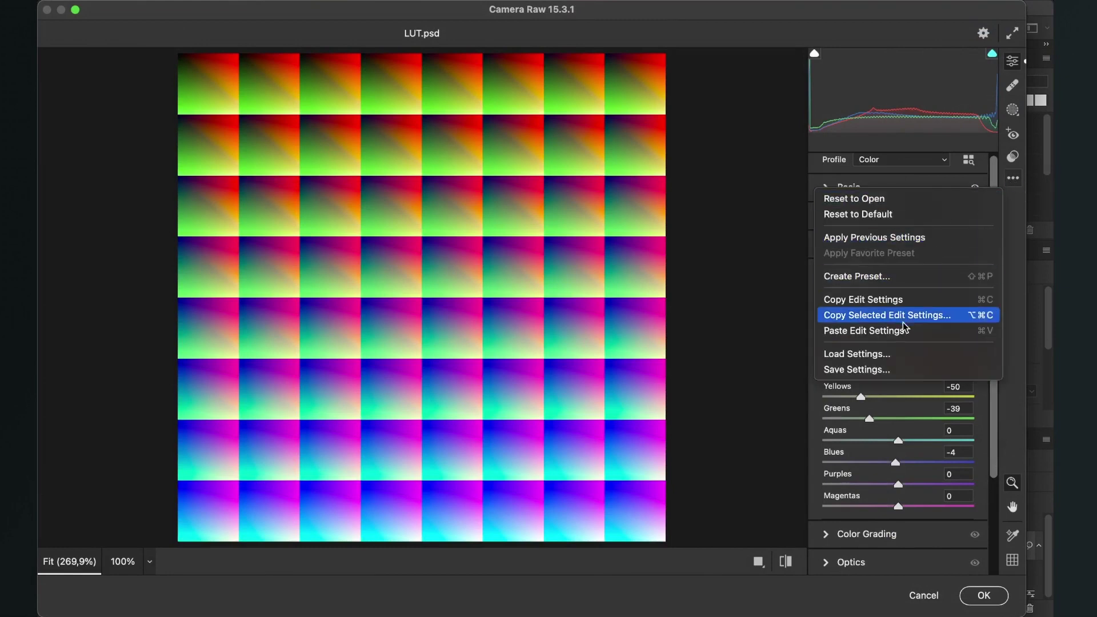
left_click(889, 356)
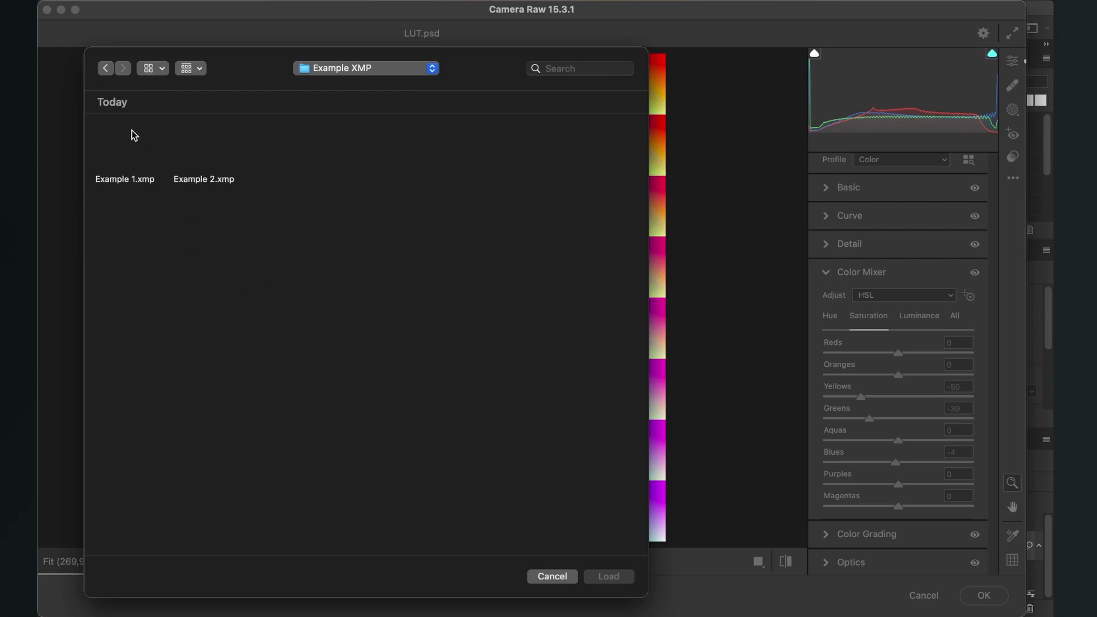
left_click(127, 181)
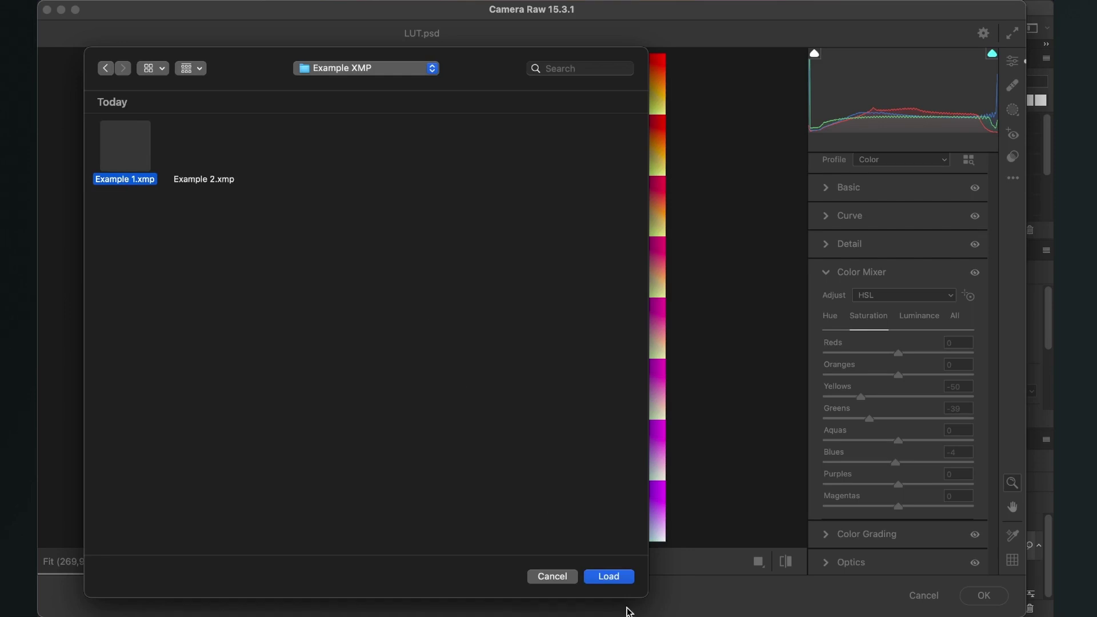
left_click(616, 575)
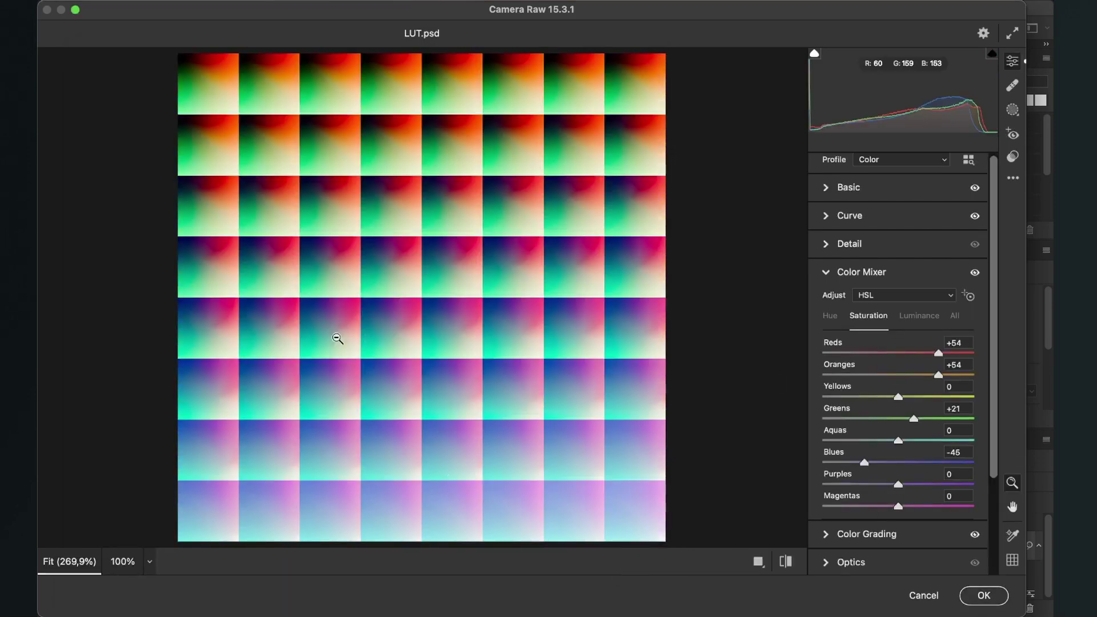
left_click(984, 596)
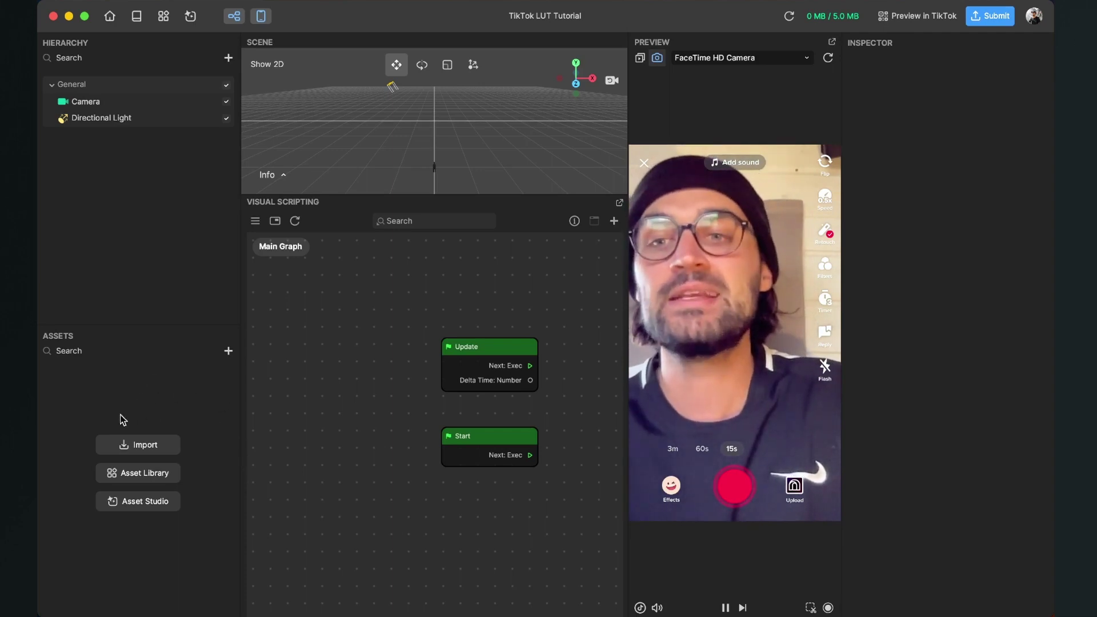
Import Final LUT.png from the LUT folder into the Assets panel.
left_click(147, 445)
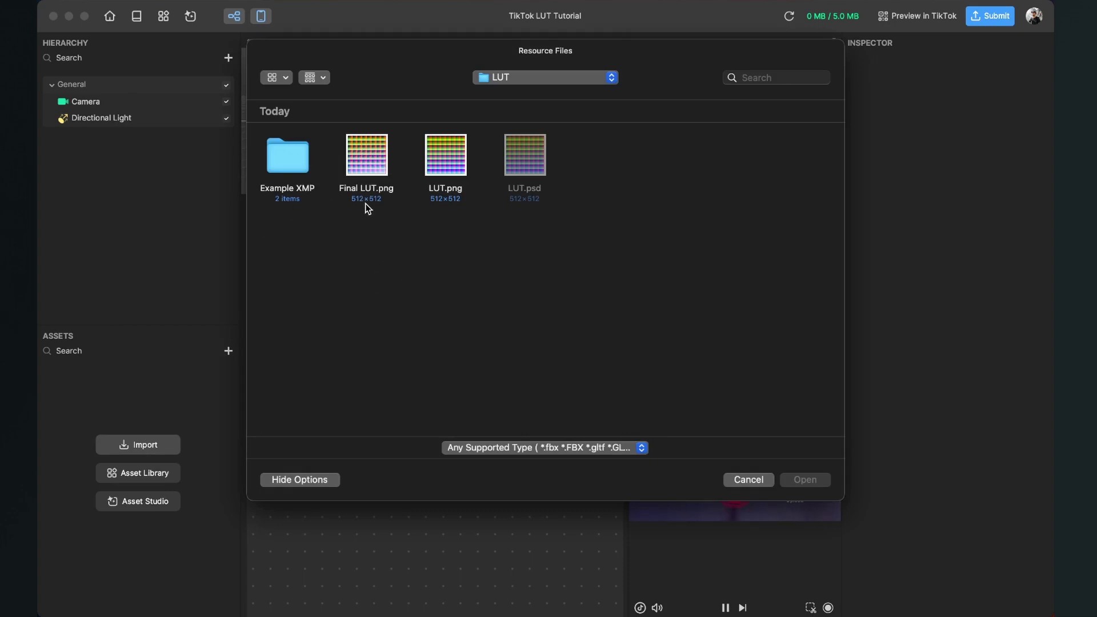
left_click(371, 170)
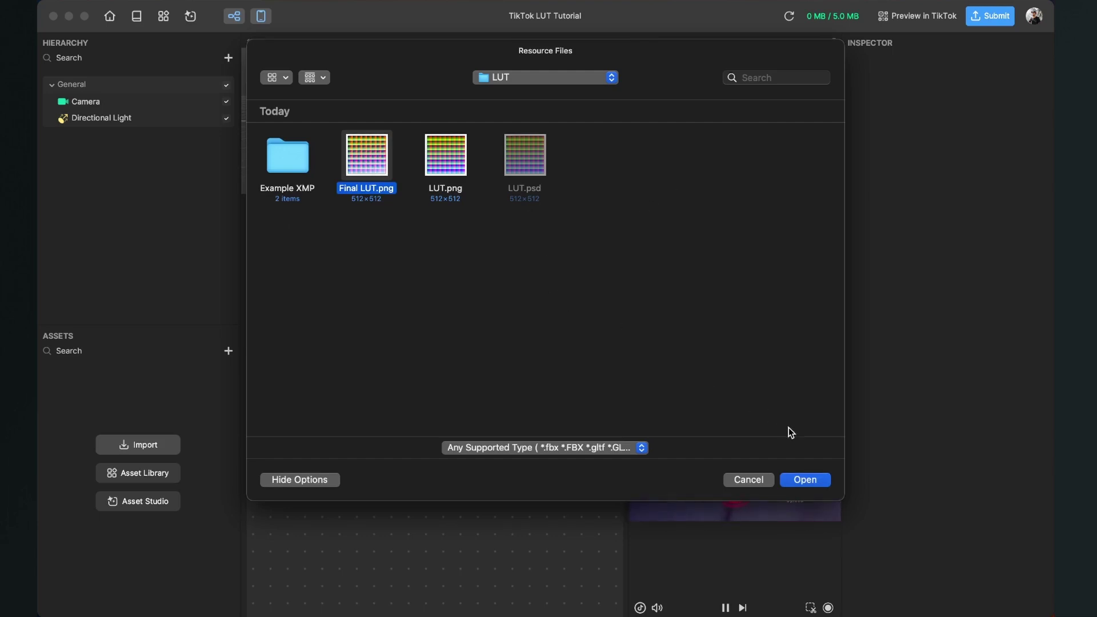
left_click(806, 480)
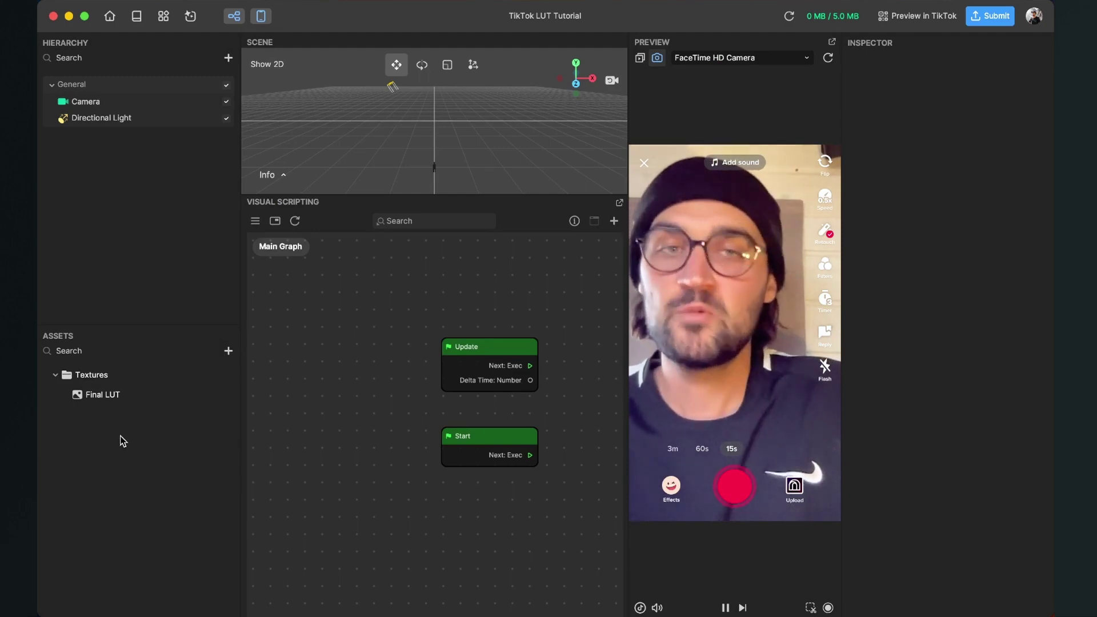
Change the Final LUT texture's Compression Type to None, then deselect it.
left_click(116, 401)
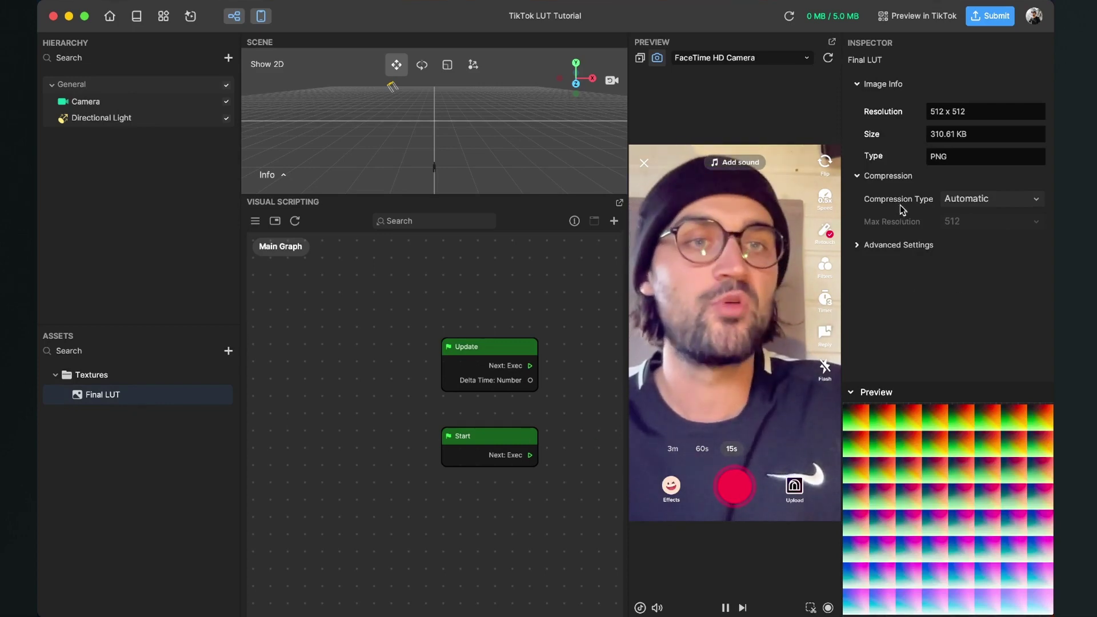
left_click(974, 201)
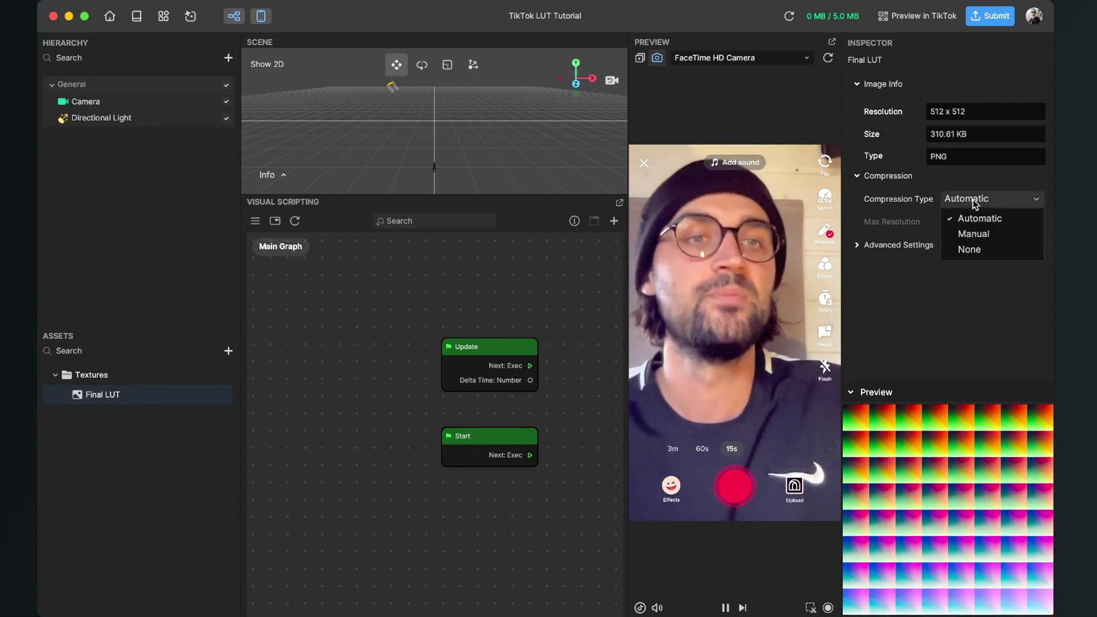
left_click(970, 252)
left_click(123, 542)
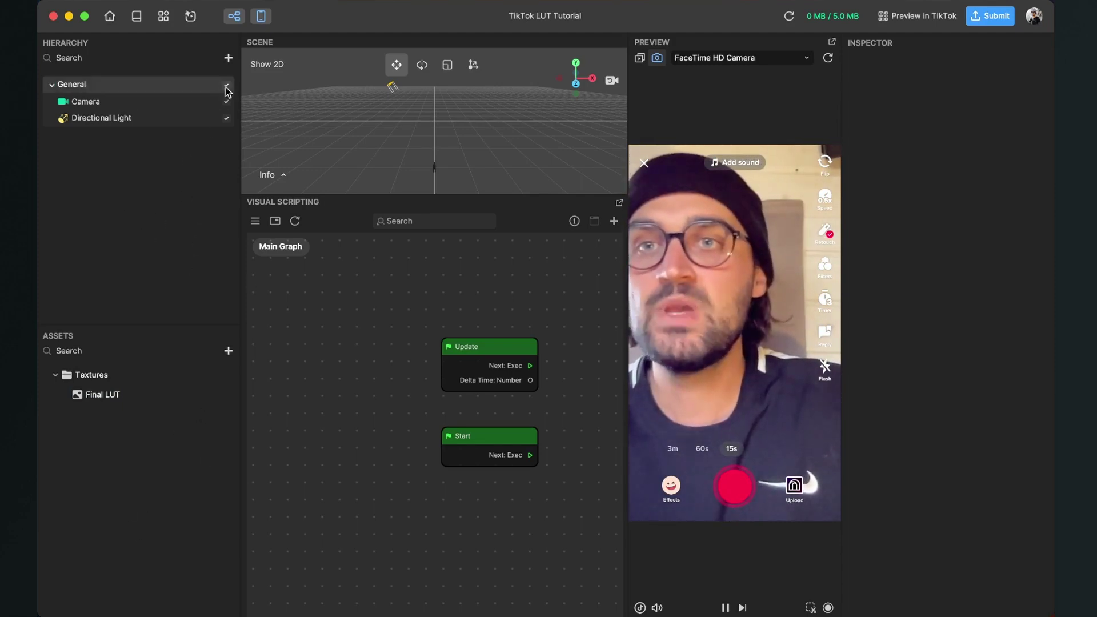
Add a Post Effect > Filter object from the Hierarchy's + menu.
left_click(229, 59)
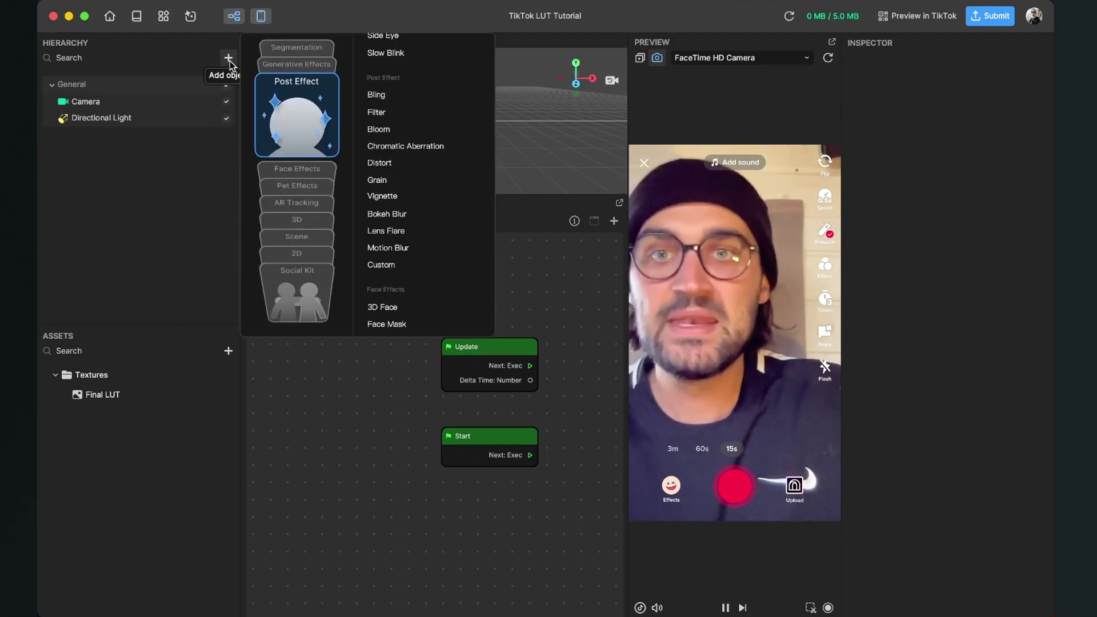
left_click(297, 64)
left_click(296, 151)
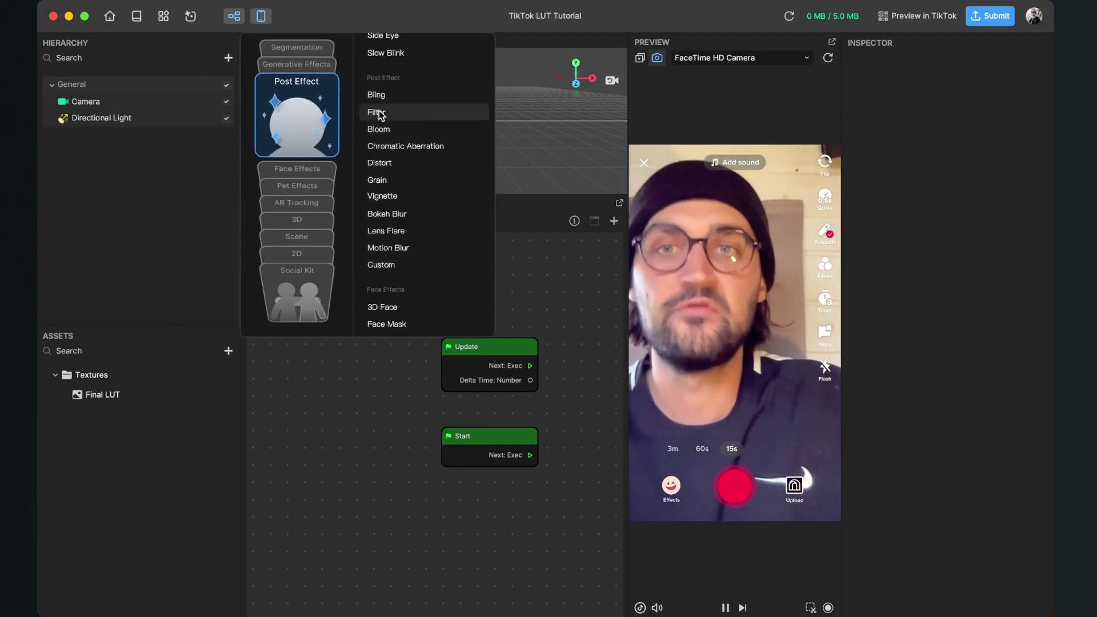
left_click(377, 113)
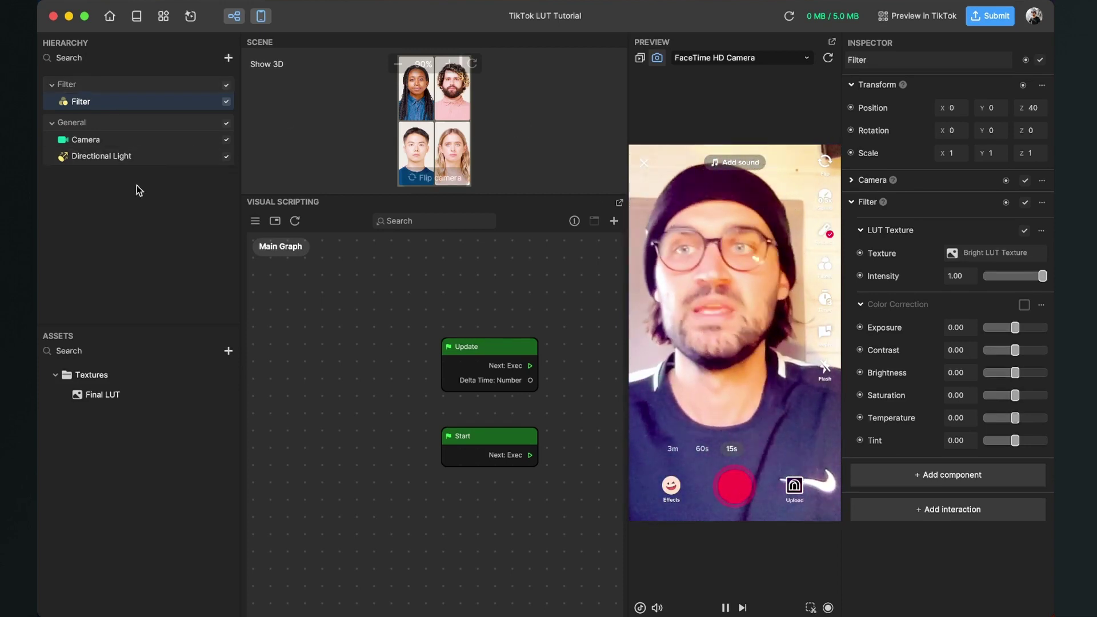
Replace Bright LUT Texture with Textures > Final LUT in the Filter's LUT Texture field.
double_click(112, 101)
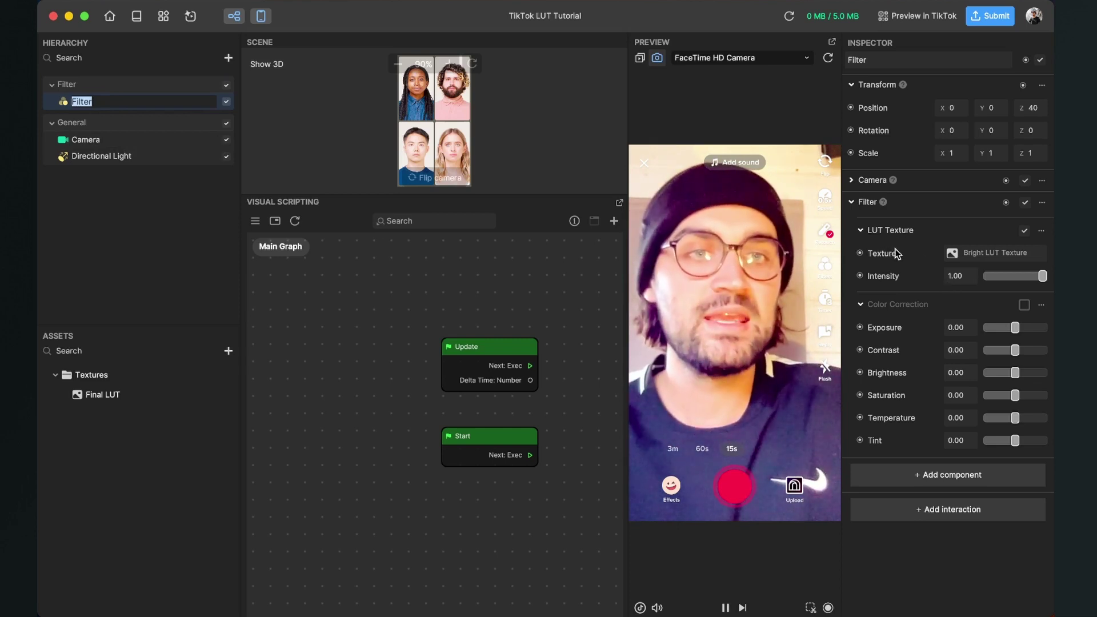
left_click(981, 253)
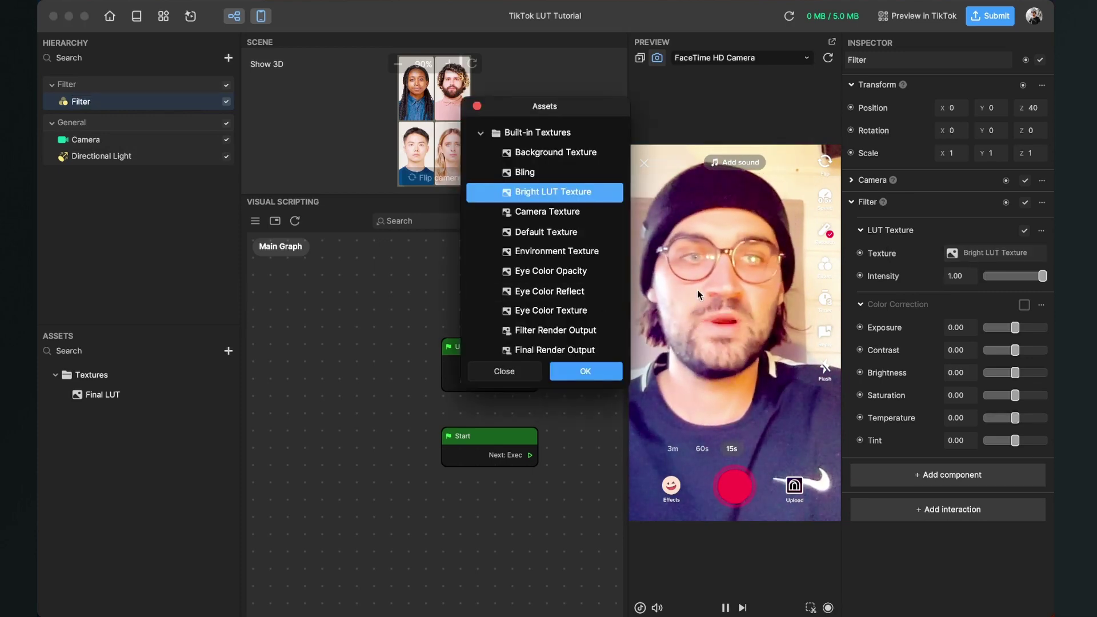
scroll(567, 312, "down", 3)
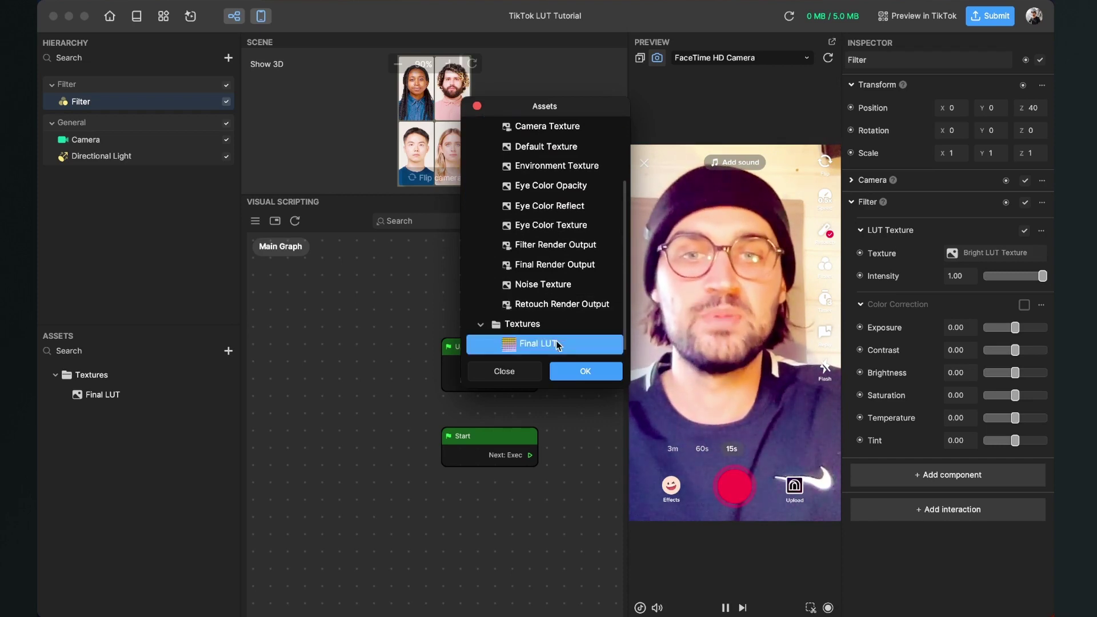
left_click(586, 372)
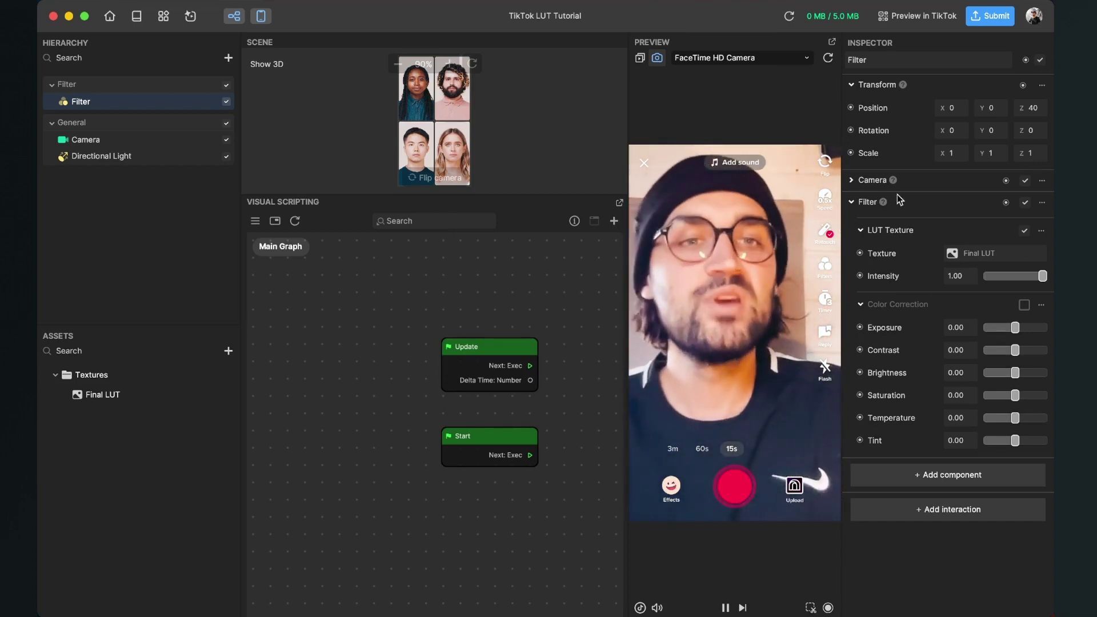
mouse_move(1042, 276)
left_mouse_down()
mouse_move(1004, 278)
mouse_move(1050, 283)
left_mouse_up()
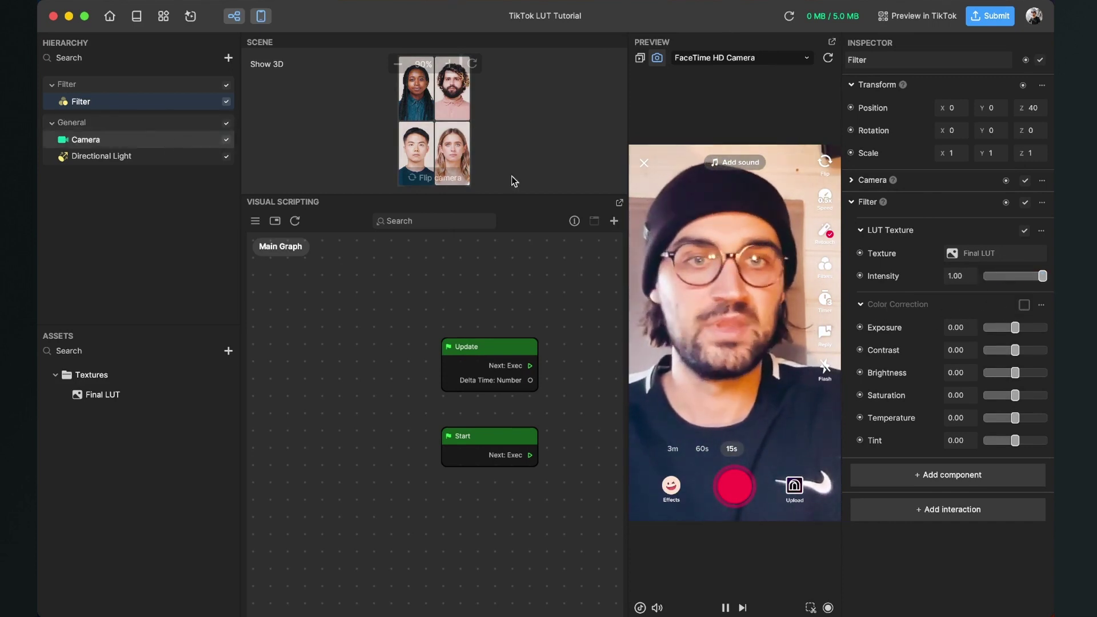
left_click(1025, 307)
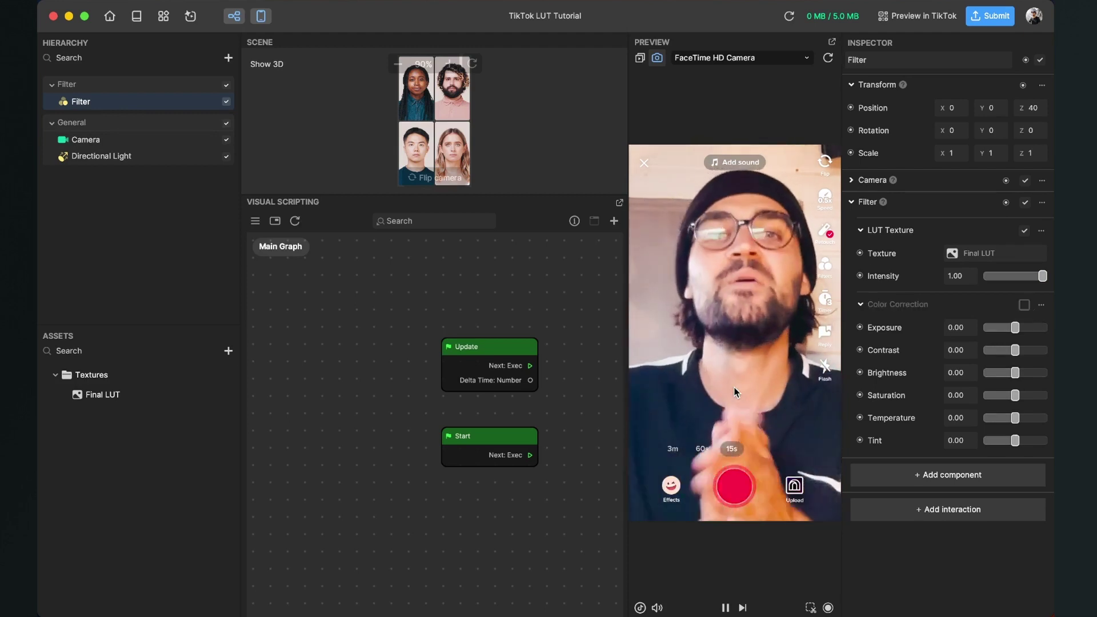